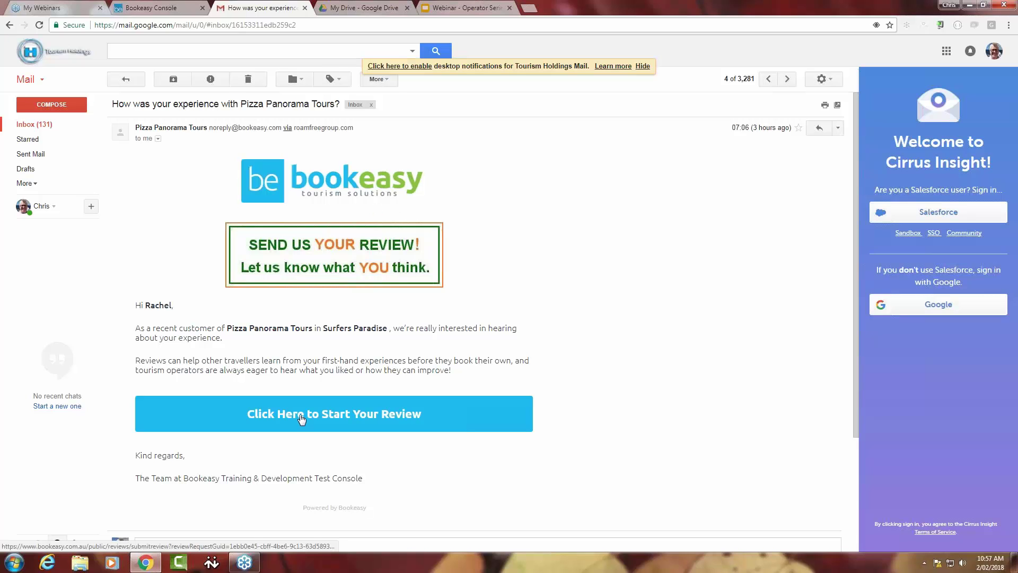
# - Open the Pizza Panorama Tours review form from the email, scroll its questions, then return to the console
pyautogui.click(302, 419)
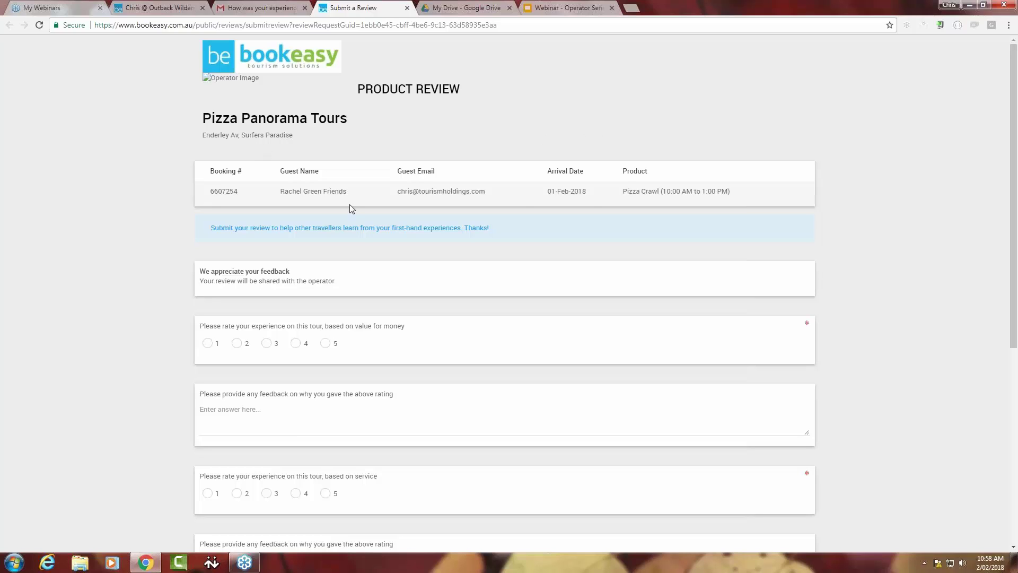
pyautogui.scroll(-6, 583, 244)
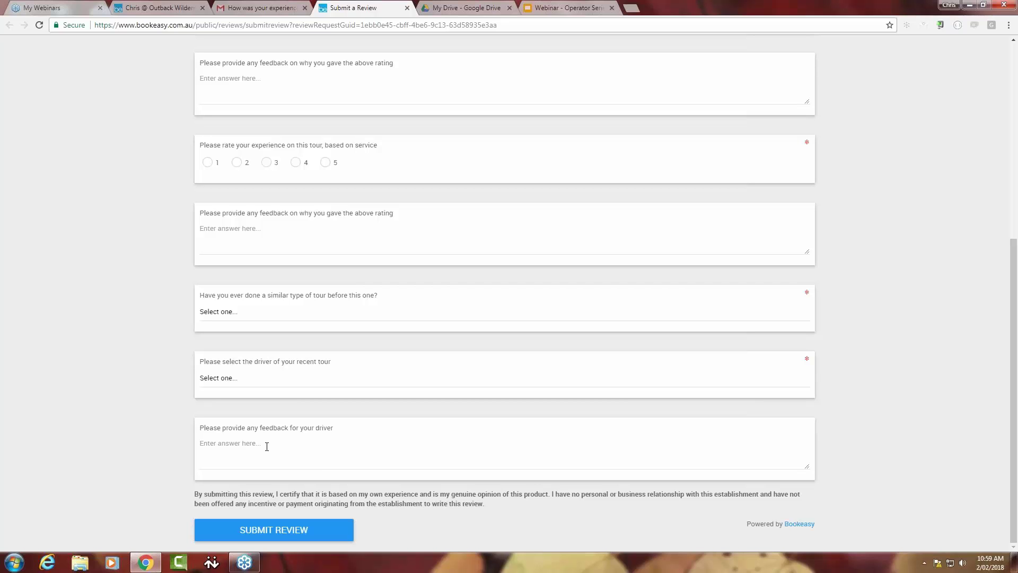
pyautogui.hotkey('ctrl', '2')
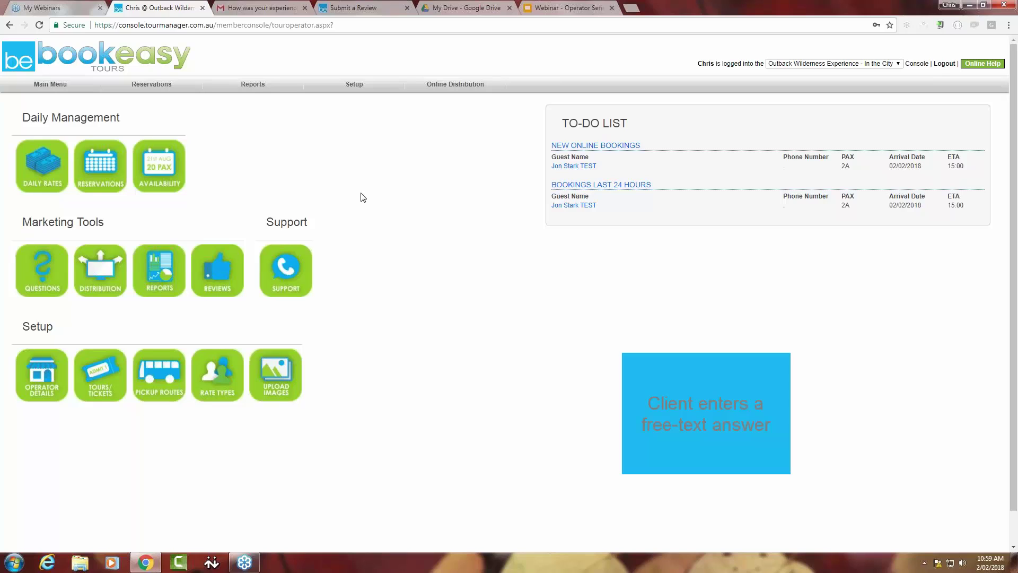
# - Open Setup > Product Review Questions and expand the first question's type list
pyautogui.click(355, 86)
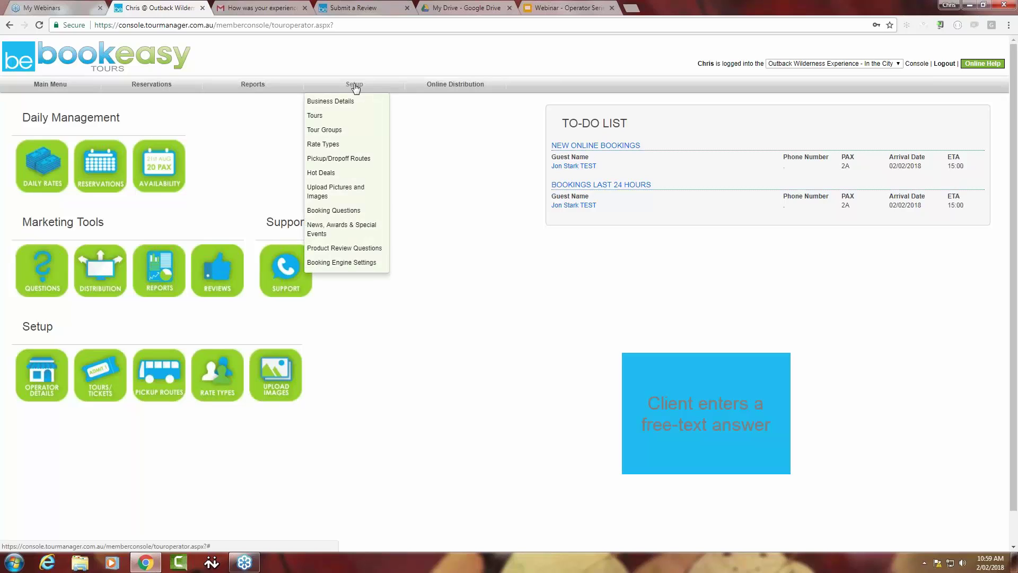
pyautogui.click(357, 248)
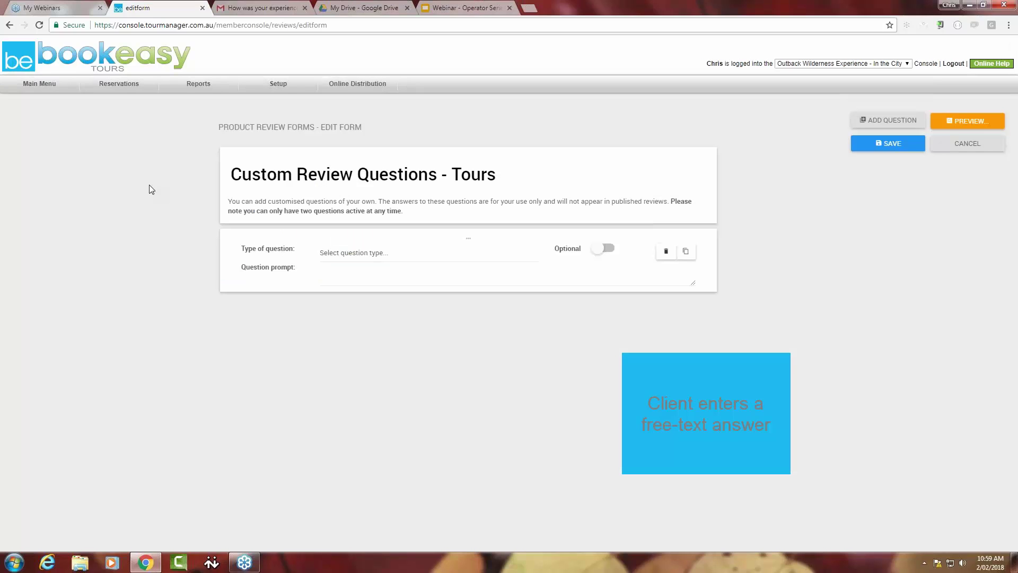
pyautogui.click(379, 254)
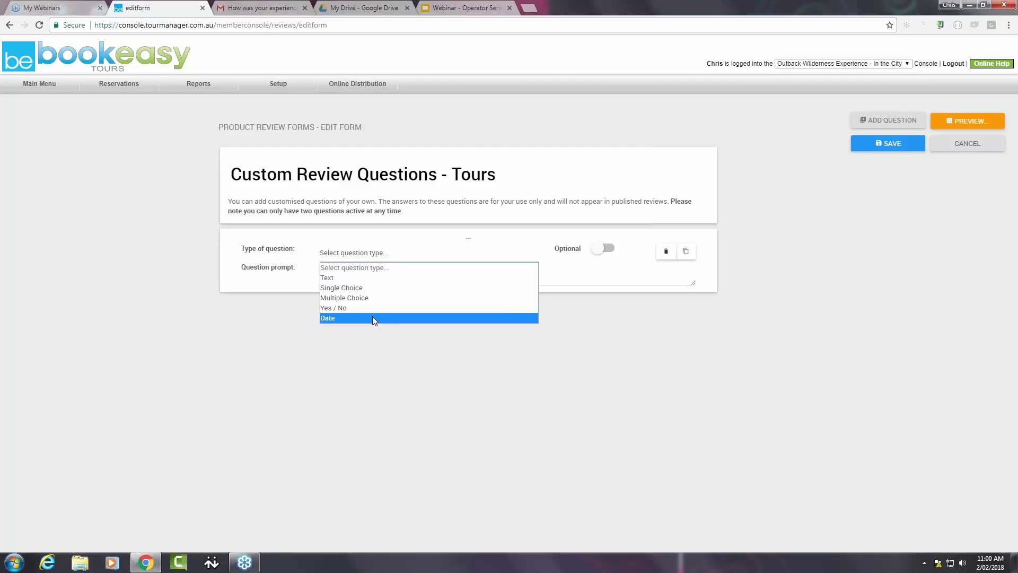
# - Make the first question 'Who was the guide for your tour?' a required Single Choice question
pyautogui.click(442, 271)
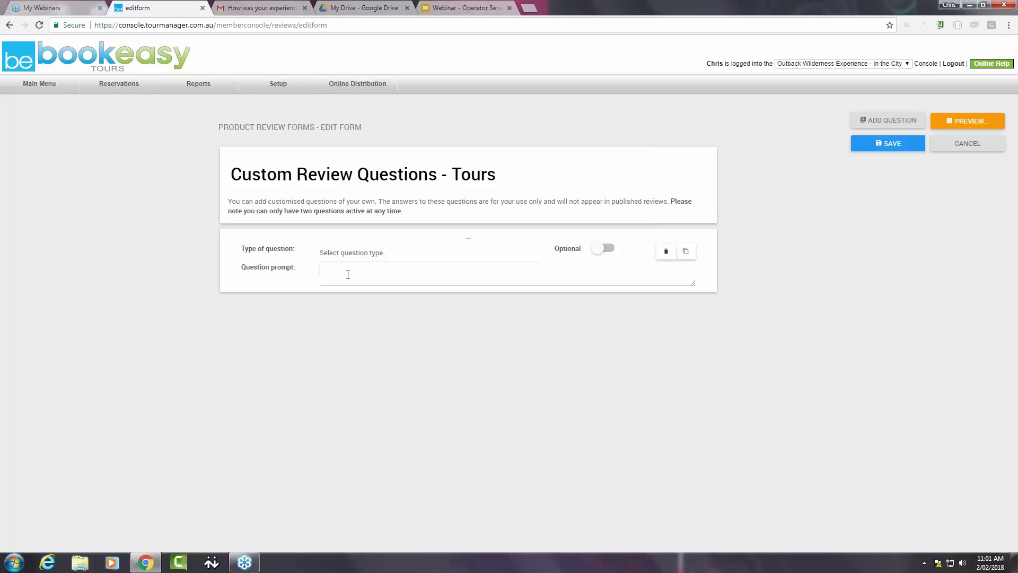
pyautogui.write('Who was the guide for your tour?')
pyautogui.click(364, 257)
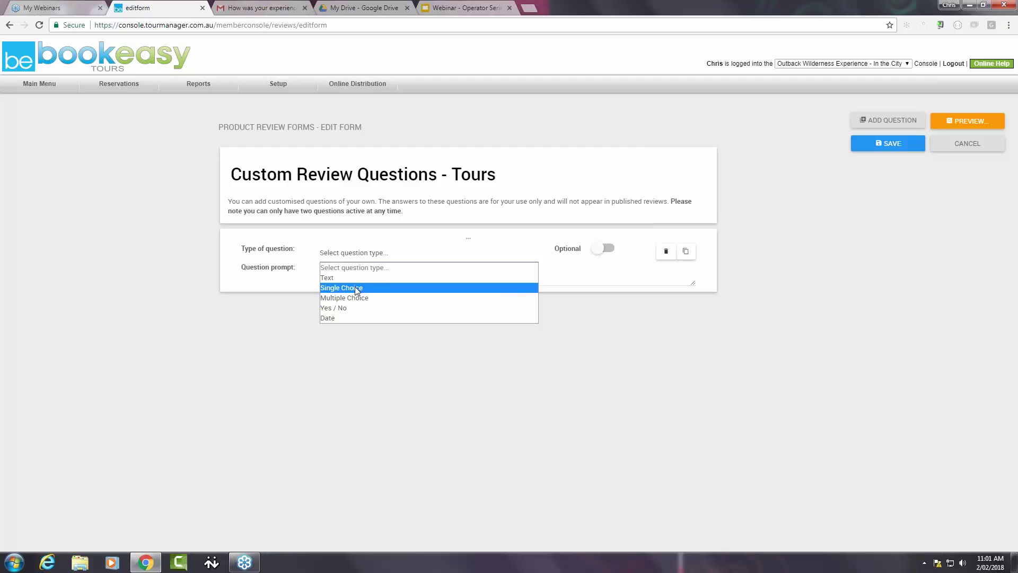
pyautogui.click(355, 287)
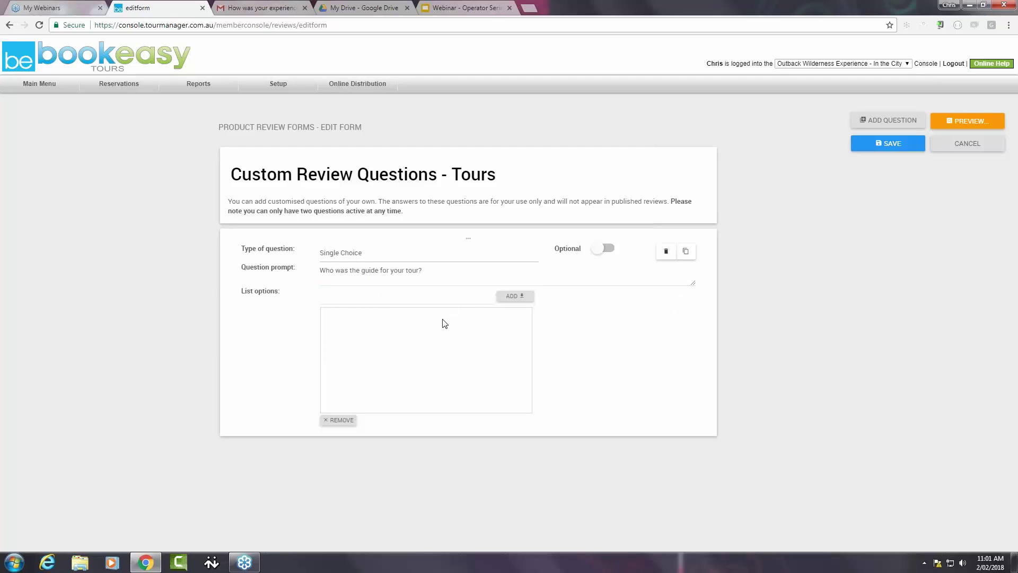
pyautogui.click(603, 249)
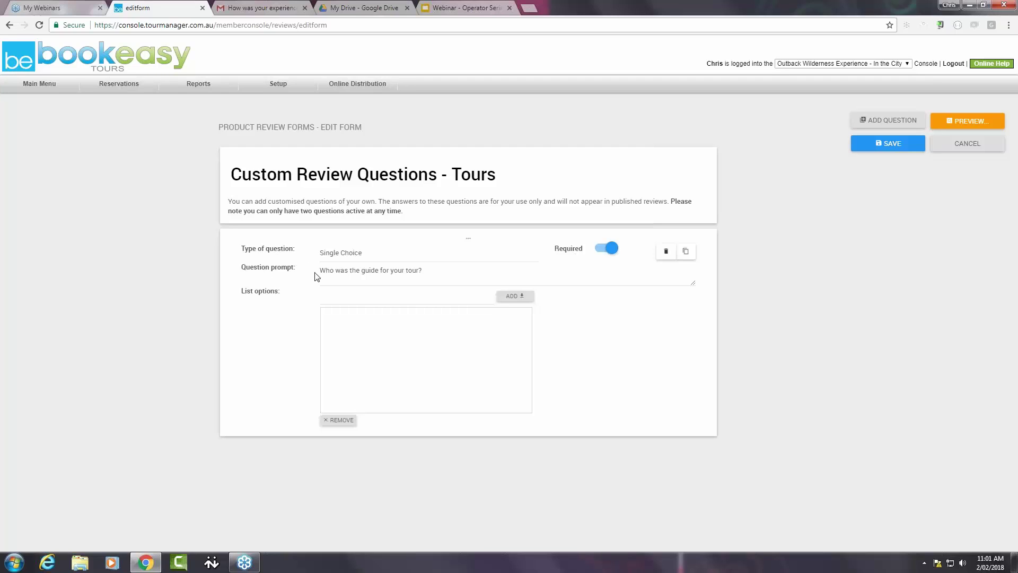
pyautogui.click(326, 297)
pyautogui.write('Jackie')
pyautogui.click(515, 297)
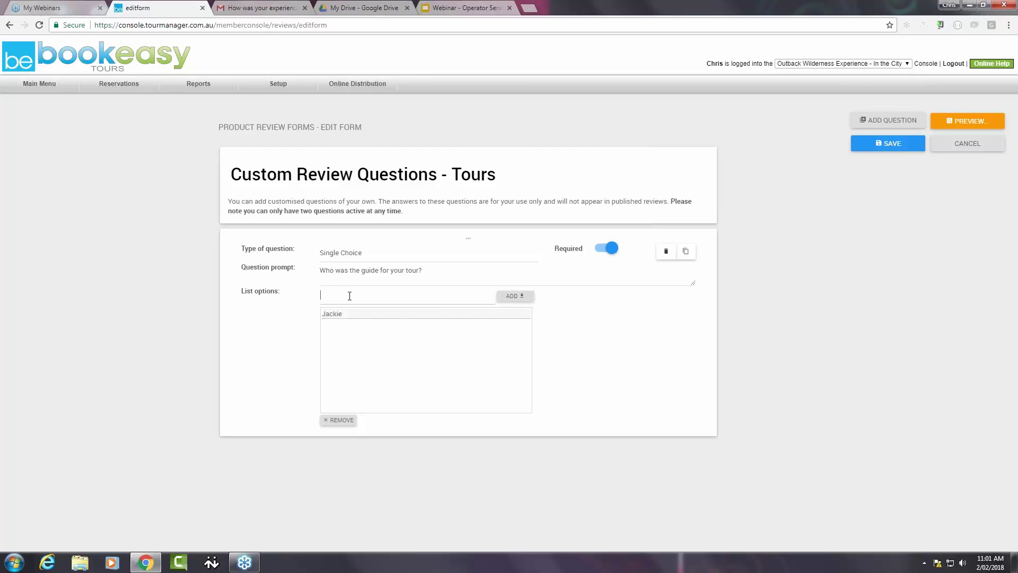
pyautogui.write('Matty P')
pyautogui.click(515, 296)
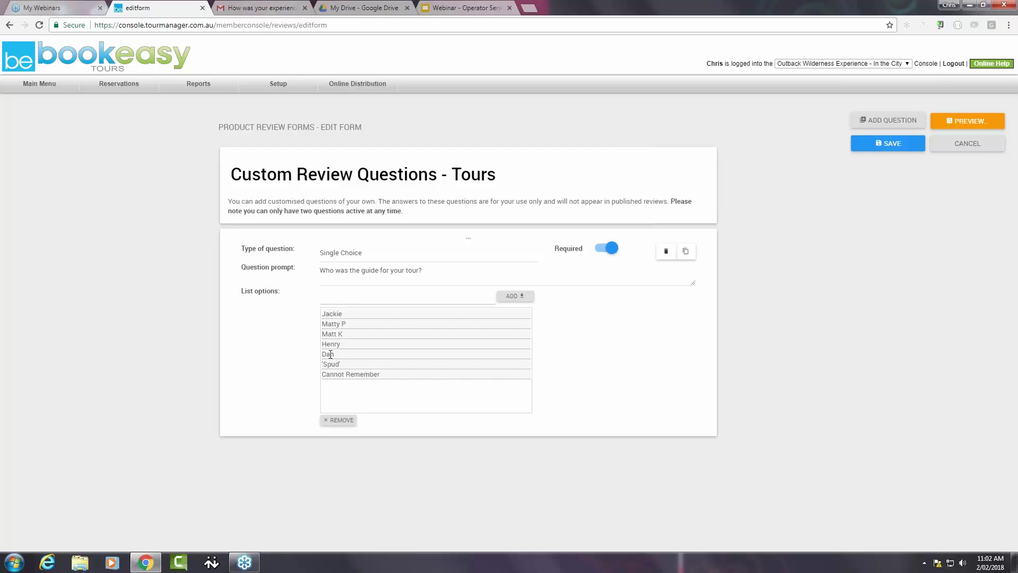
# - Reorder the options so Dan is first and Henry second
pyautogui.click(330, 353)
pyautogui.moveTo(331, 353); pyautogui.dragTo(334, 313)
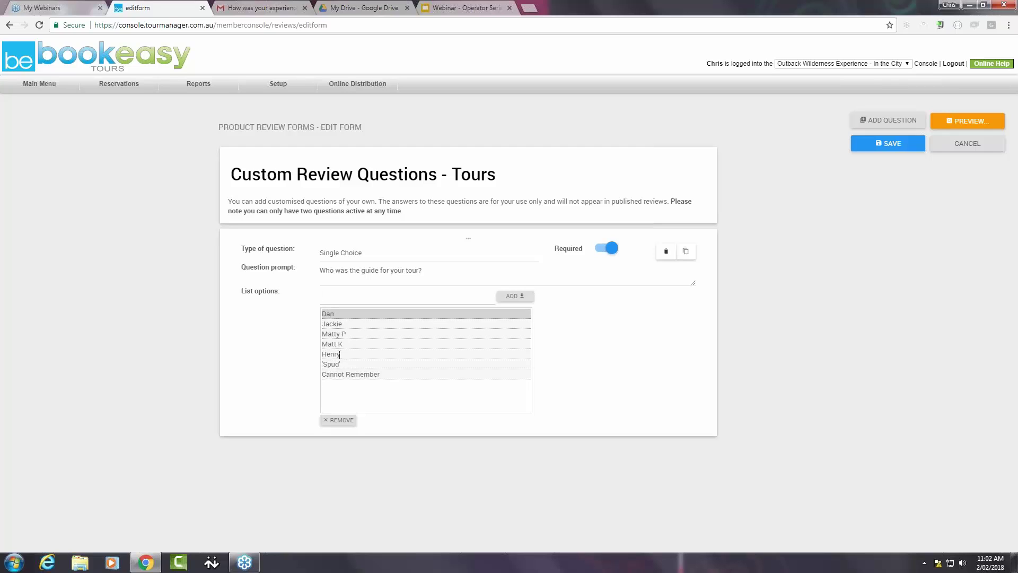
pyautogui.moveTo(331, 354); pyautogui.dragTo(341, 325)
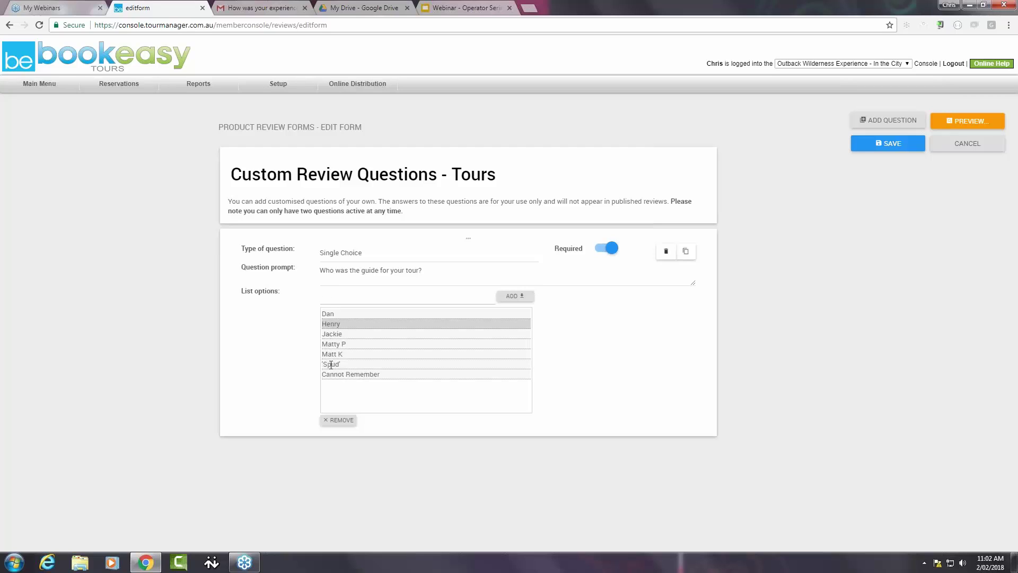
# - Remove the Spud option and re-add it as "Spud" at the bottom of the list
pyautogui.click(331, 364)
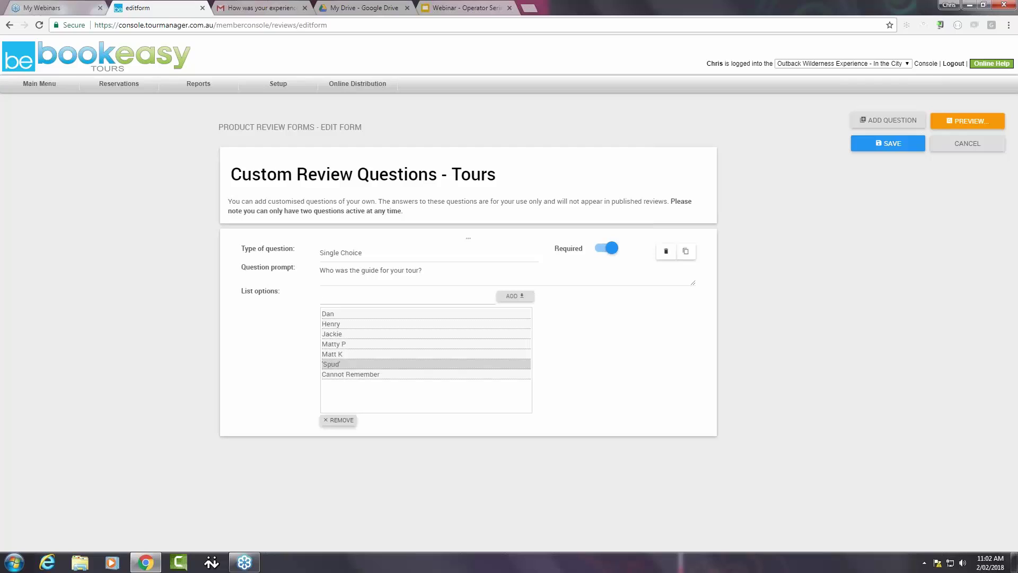
pyautogui.click(336, 420)
pyautogui.click(341, 300)
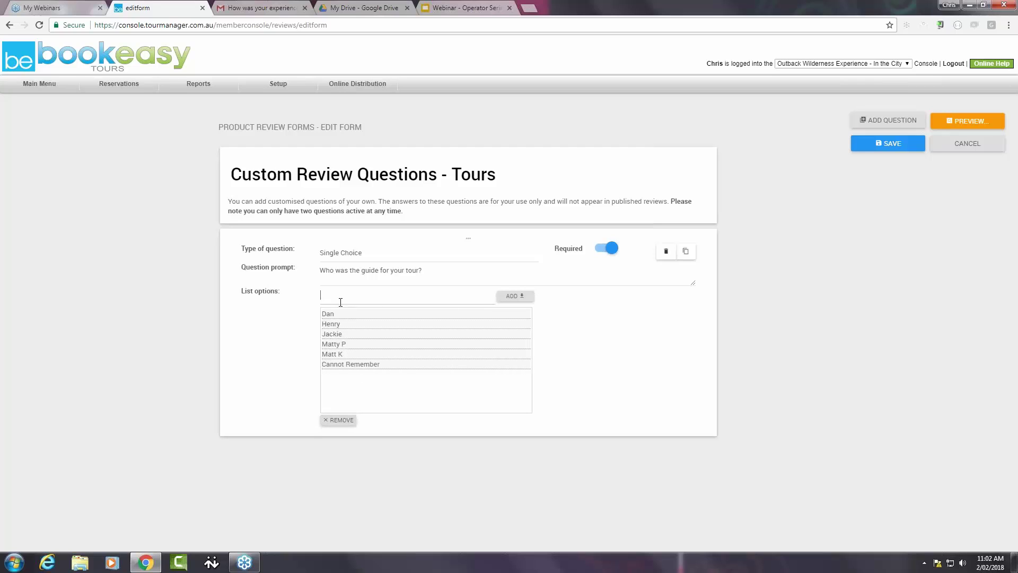
pyautogui.write('Spud"')
pyautogui.click(515, 296)
# - Add a second custom question with the Text question type
pyautogui.click(880, 122)
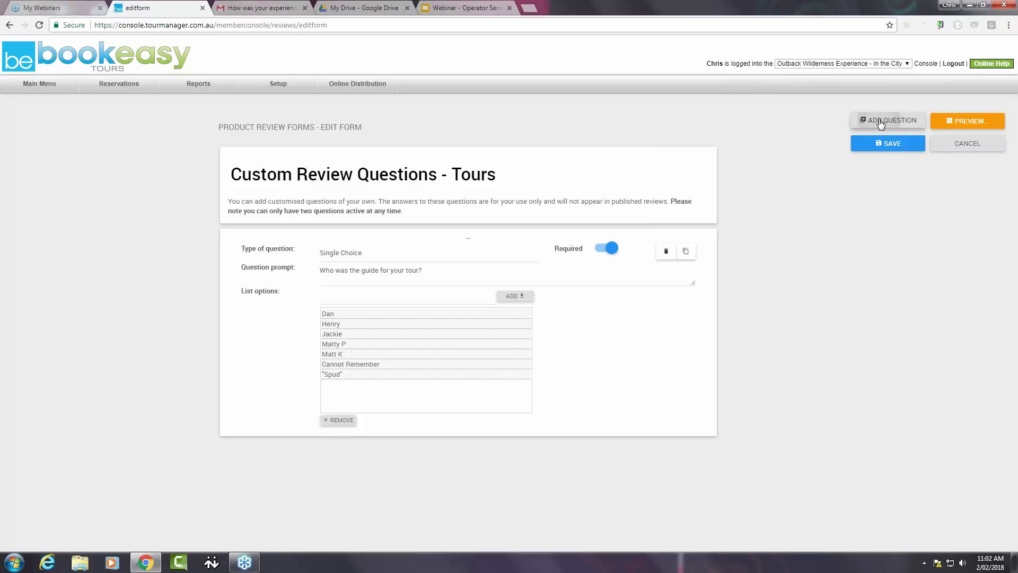
pyautogui.scroll(-3, 511, 398)
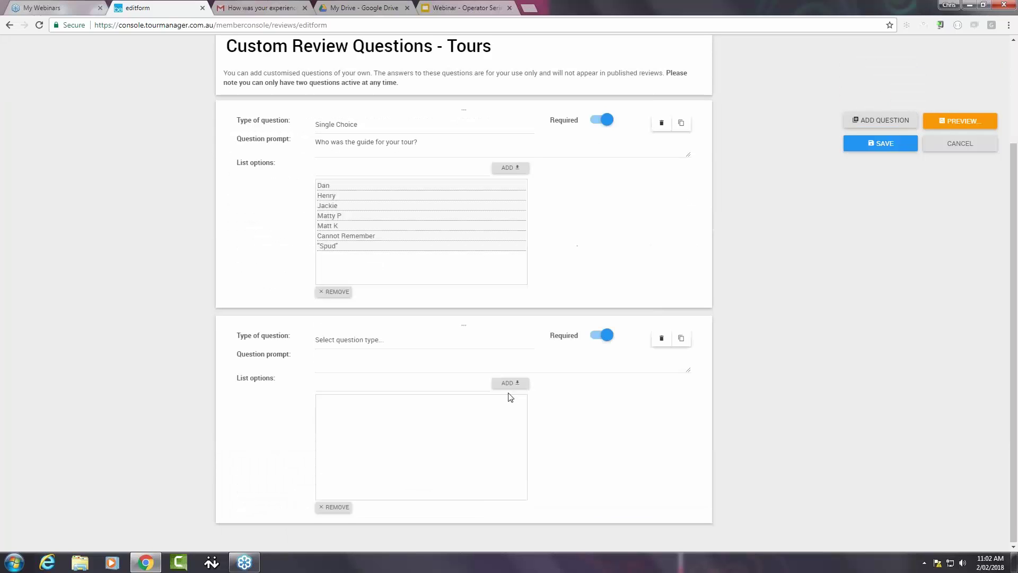
pyautogui.click(401, 340)
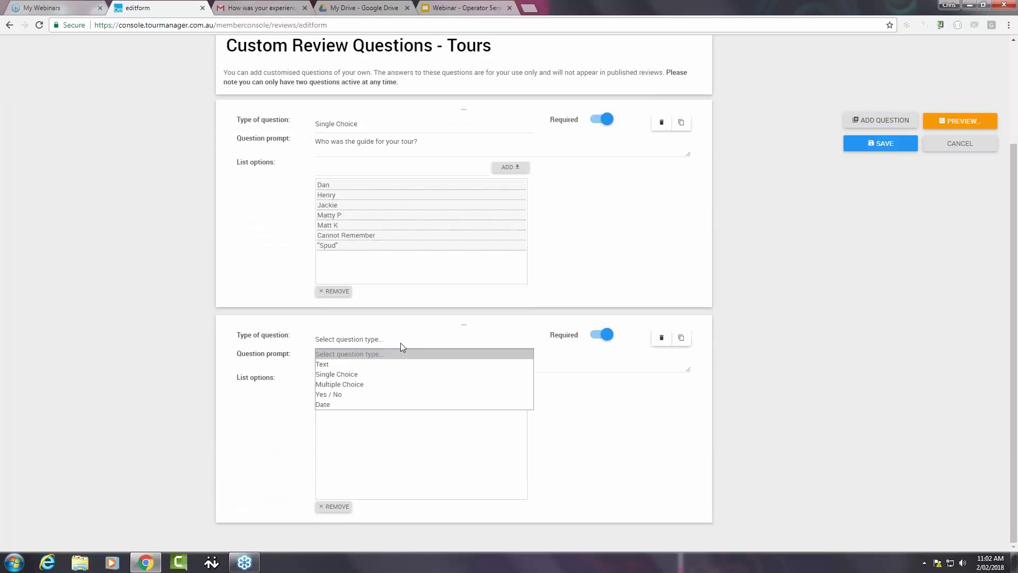
pyautogui.click(374, 361)
# - Word it 'Please provide any feedback for your guide', make it optional, and save the questions
pyautogui.click(348, 490)
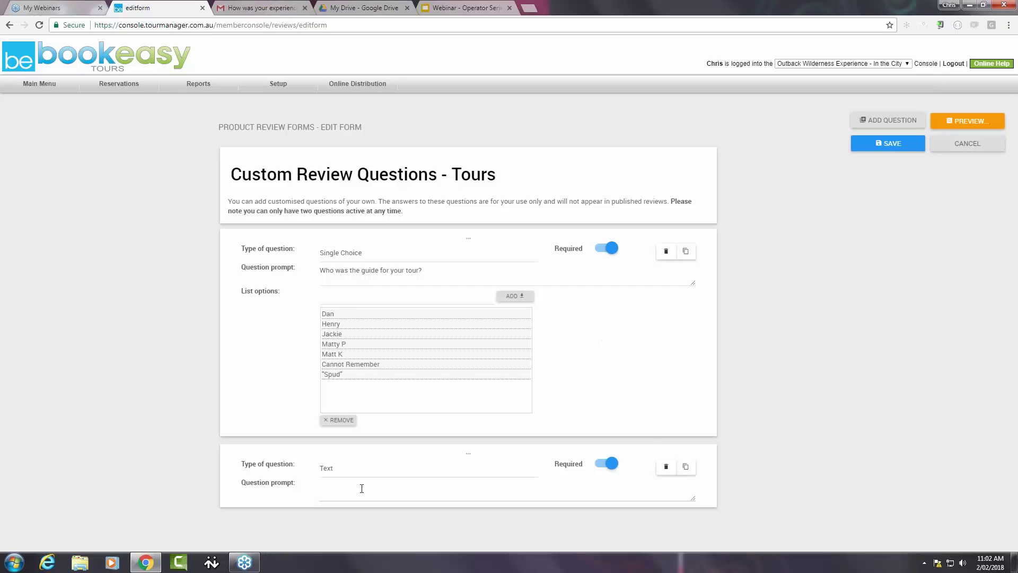
pyautogui.write('Please provide any feedback for your guide')
pyautogui.click(608, 466)
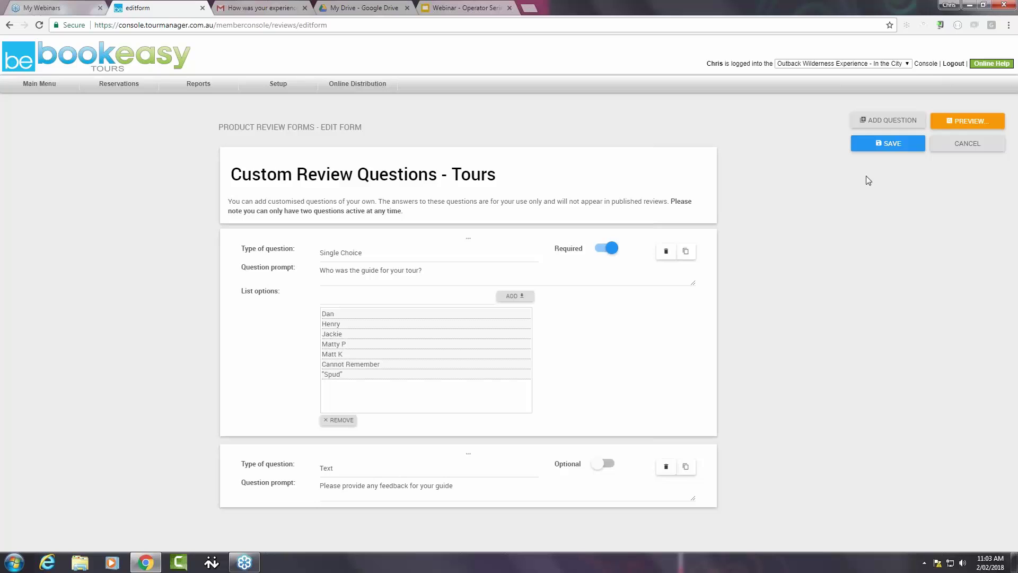
pyautogui.click(888, 143)
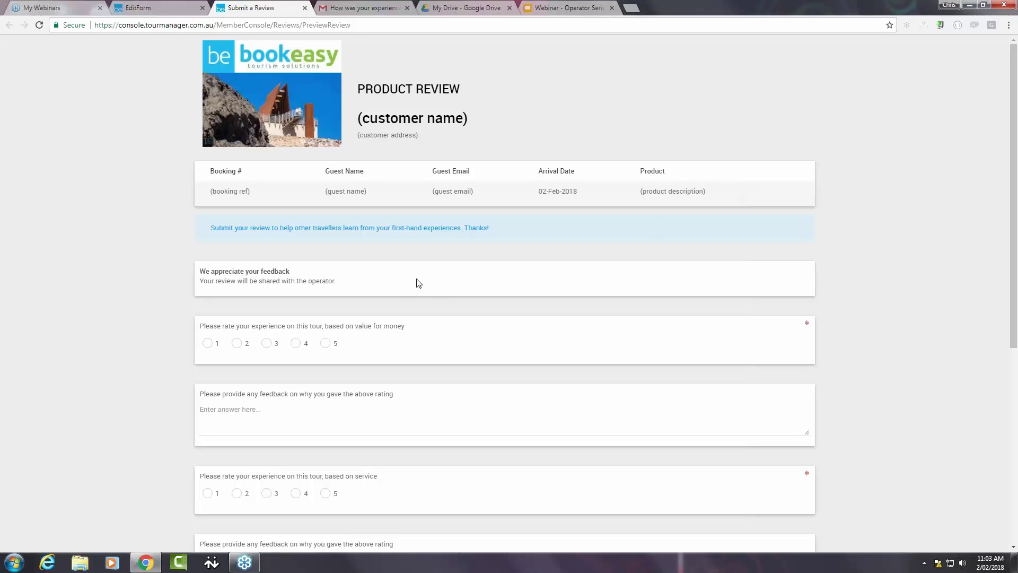
# - In the preview, pick Dan then Jackie as guide, try the feedback box, and close the preview
pyautogui.scroll(-6, 407, 281)
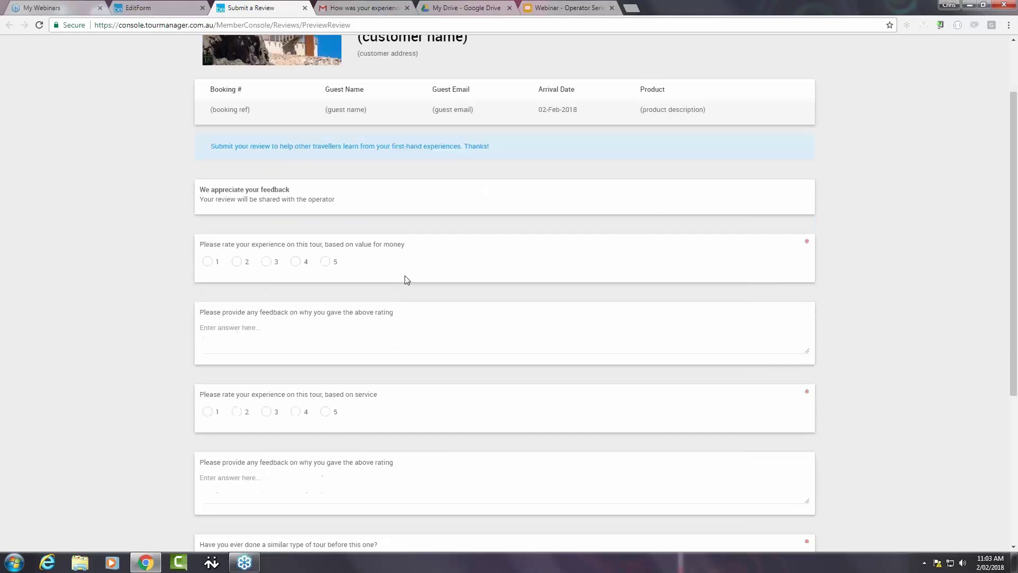
pyautogui.scroll(-1, 407, 279)
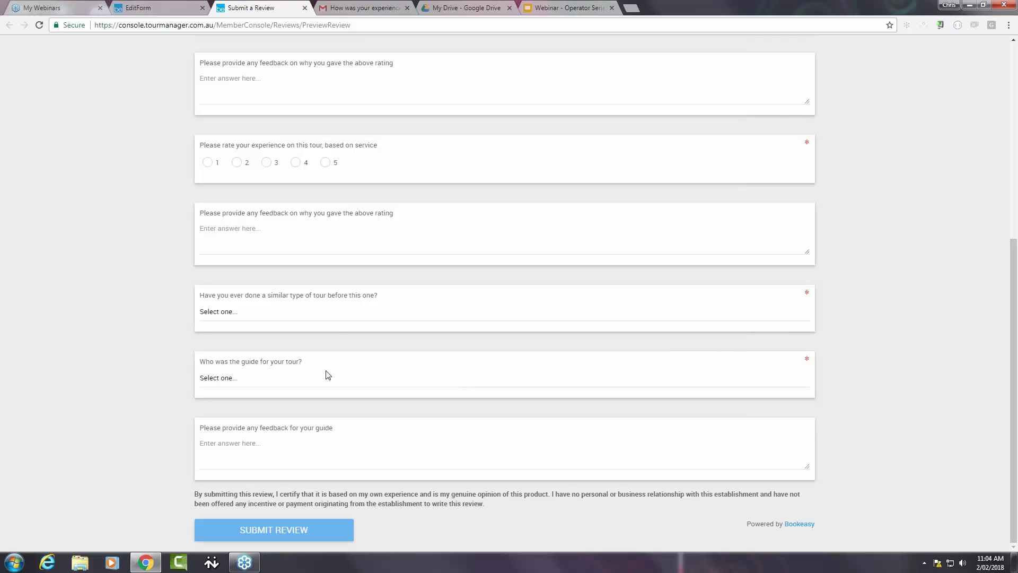
pyautogui.click(262, 381)
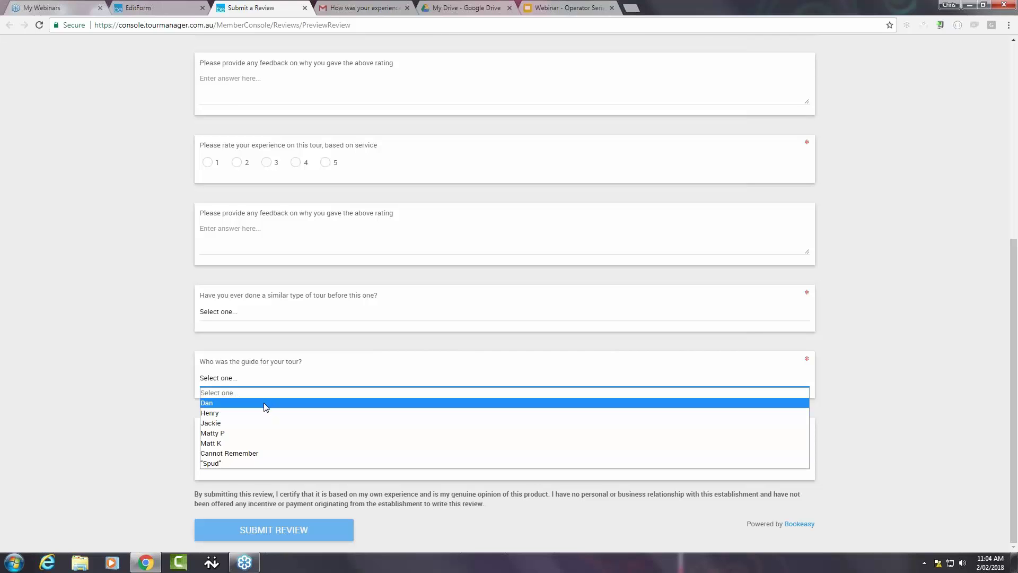
pyautogui.click(265, 406)
pyautogui.click(276, 389)
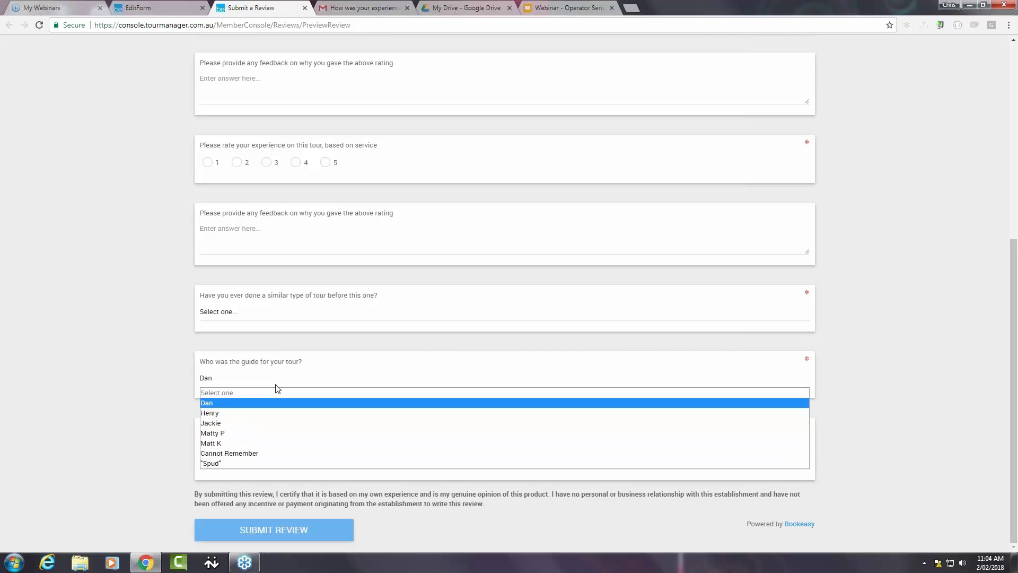
pyautogui.click(262, 422)
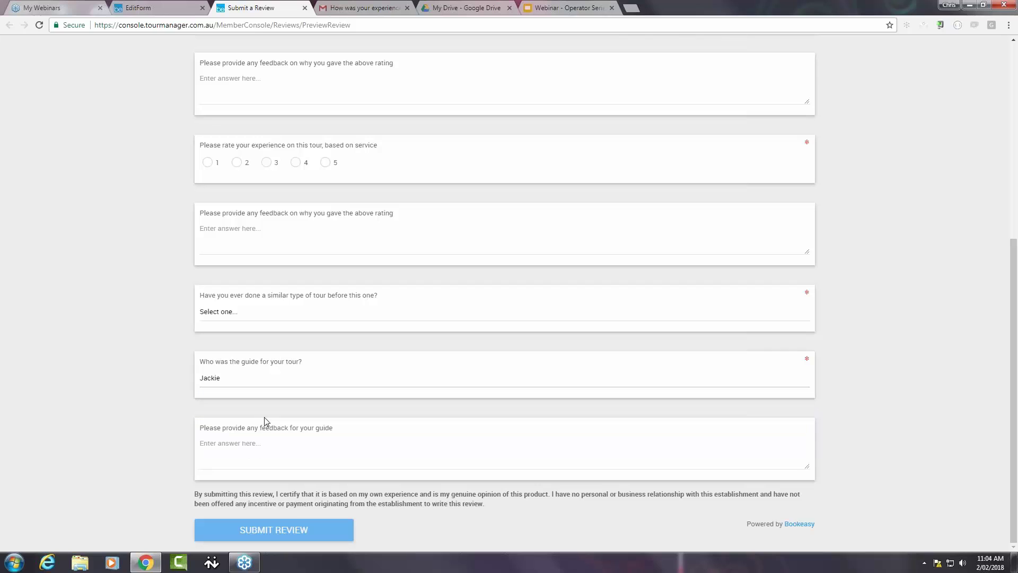
pyautogui.click(254, 457)
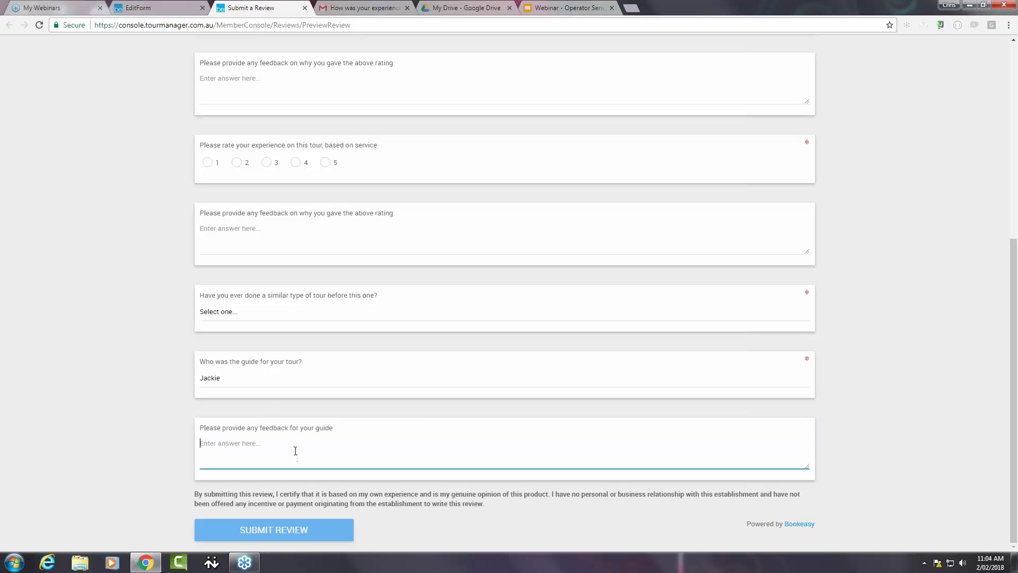
pyautogui.click(304, 7)
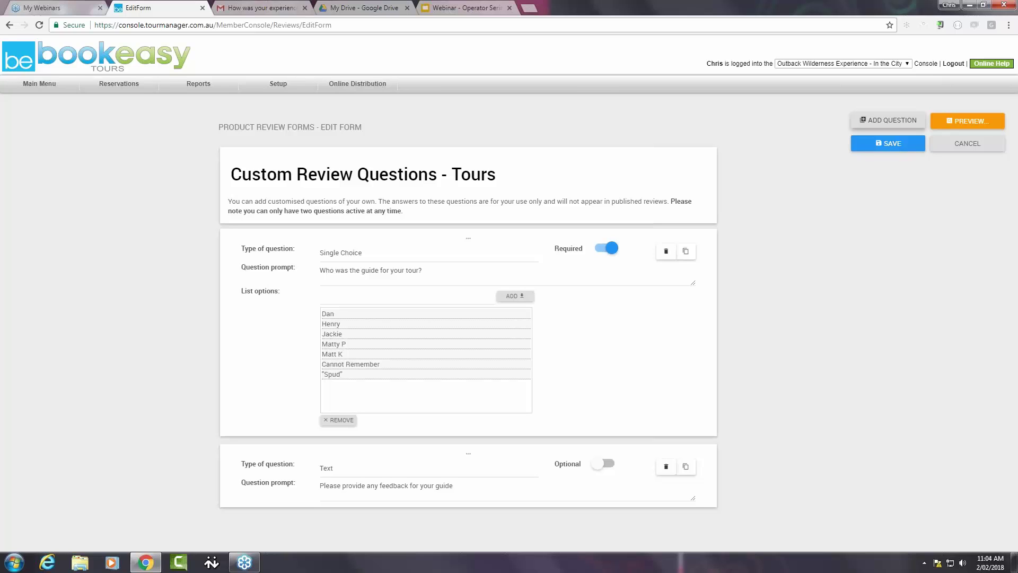
# - Try adding a third question, which is refused with the Maximum of 2 Questions warning
pyautogui.click(867, 121)
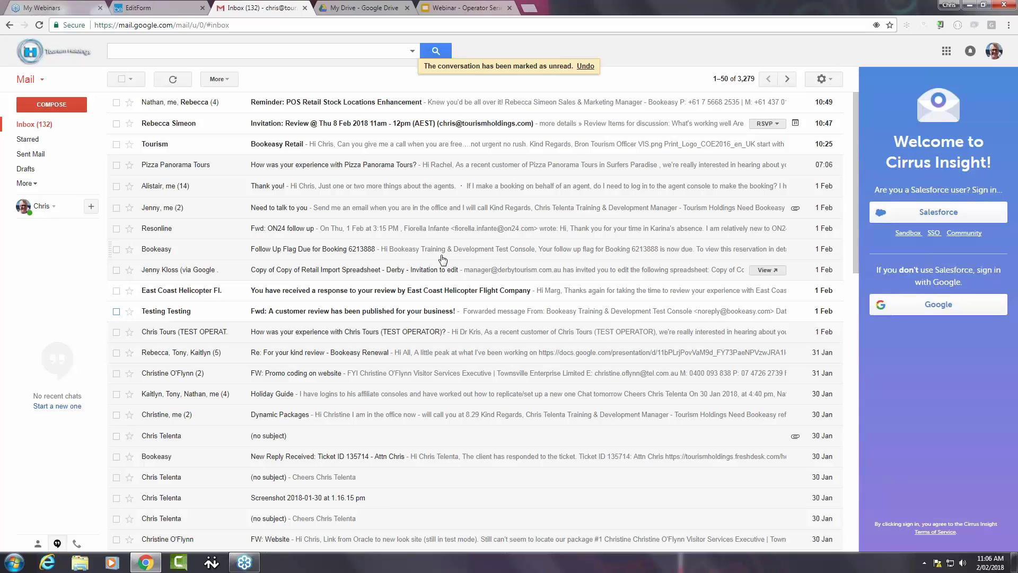
# - Open the 'Fwd: A customer review has been published' email and follow its View Your Review link
pyautogui.click(429, 316)
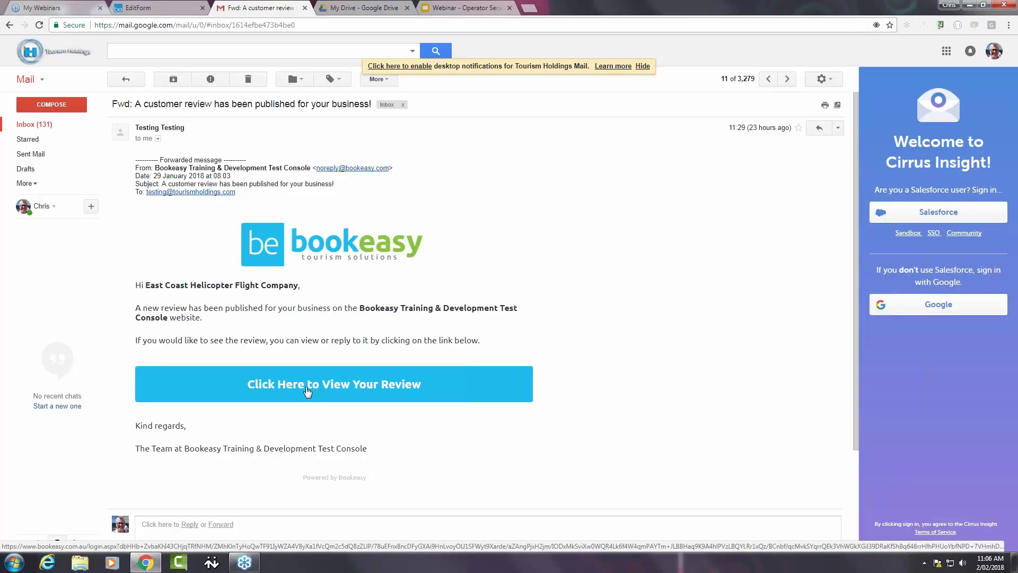
pyautogui.click(308, 391)
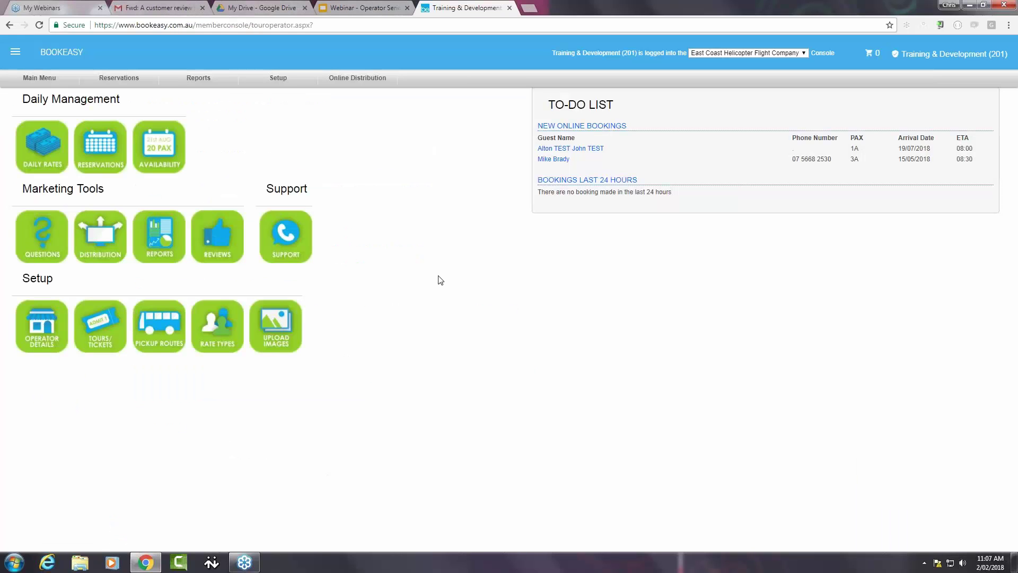
pyautogui.click(222, 251)
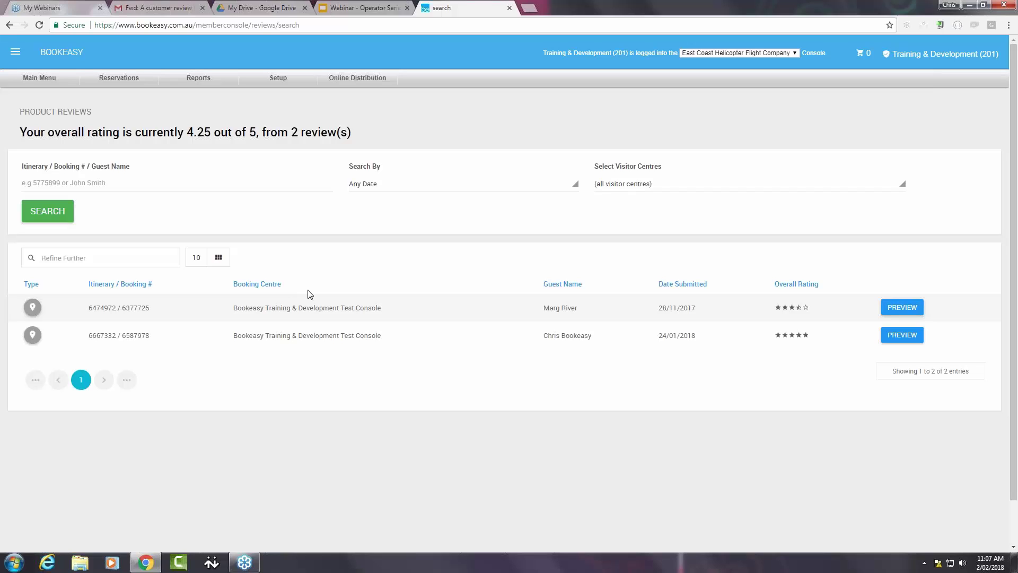
pyautogui.click(690, 183)
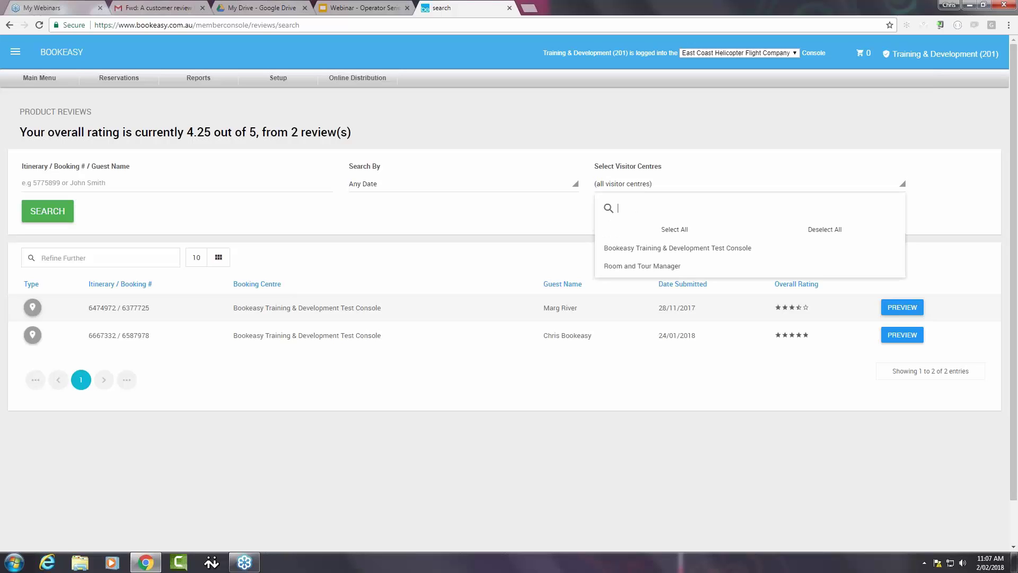
pyautogui.click(321, 392)
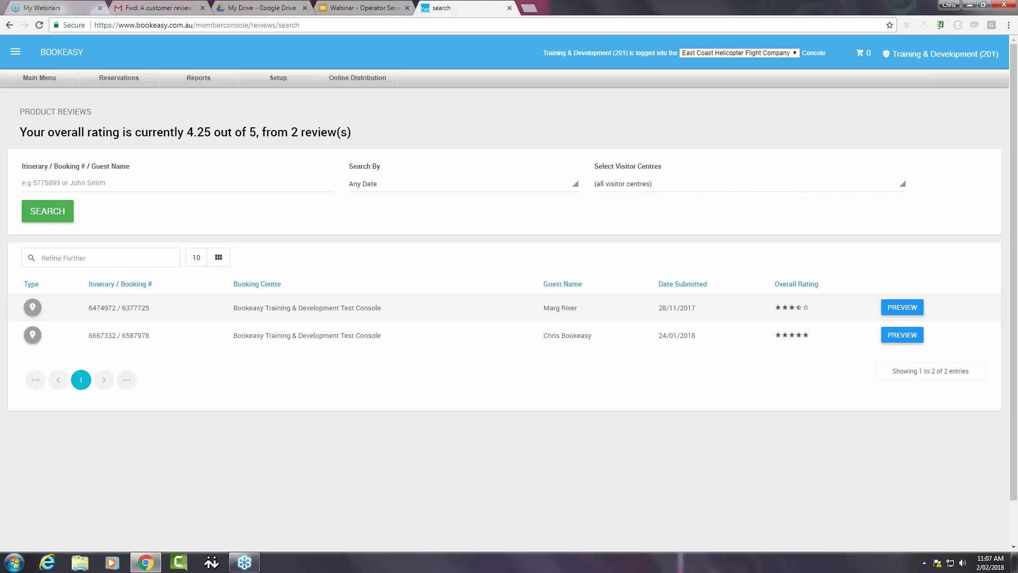
pyautogui.click(908, 336)
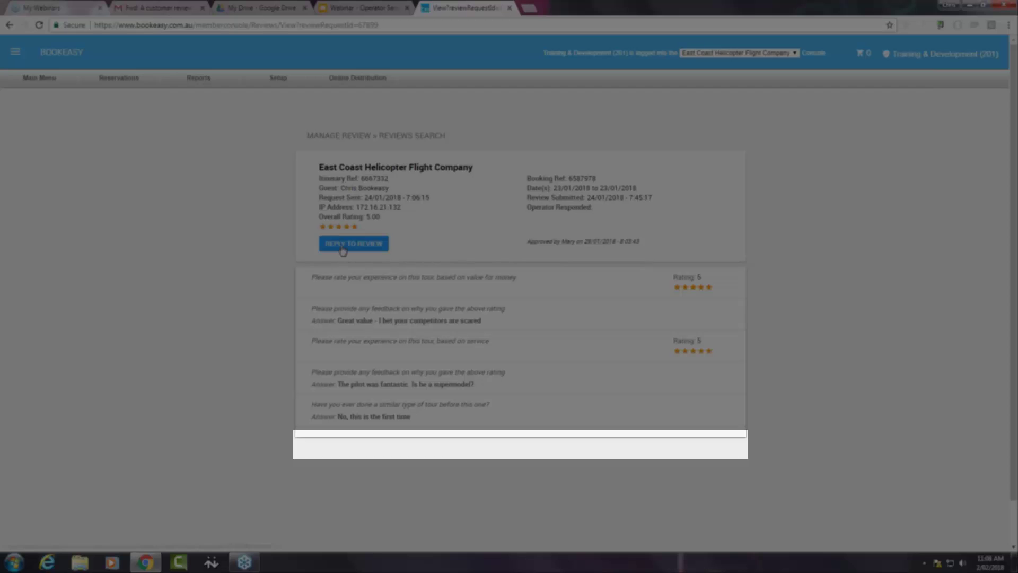
# - Post the reply 'Thank you for your stay, we appreciate your business' and acknowledge the confirmation
pyautogui.click(343, 247)
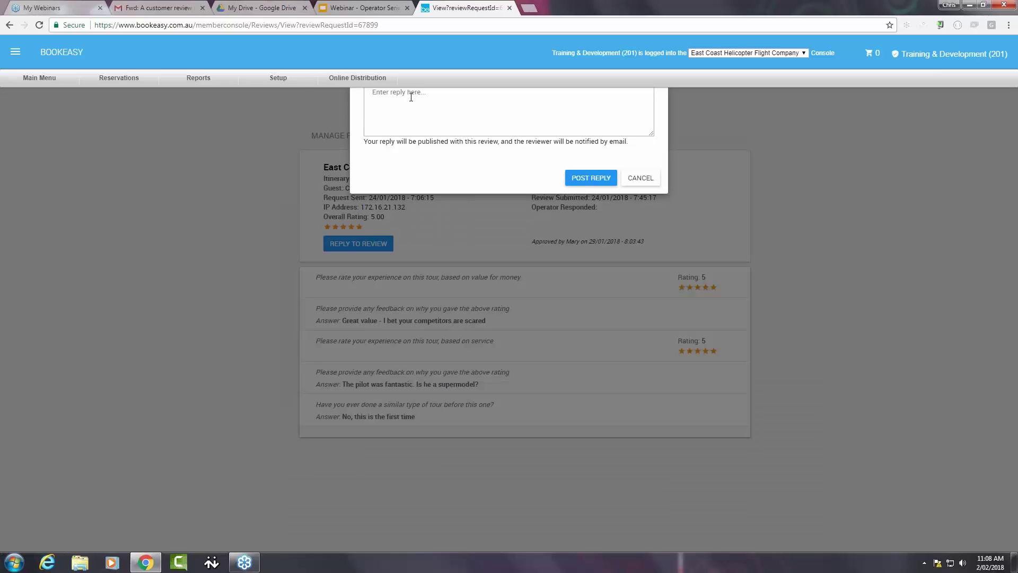
pyautogui.click(410, 98)
pyautogui.write('Thank you for your stay, we appreciate your business')
pyautogui.click(580, 182)
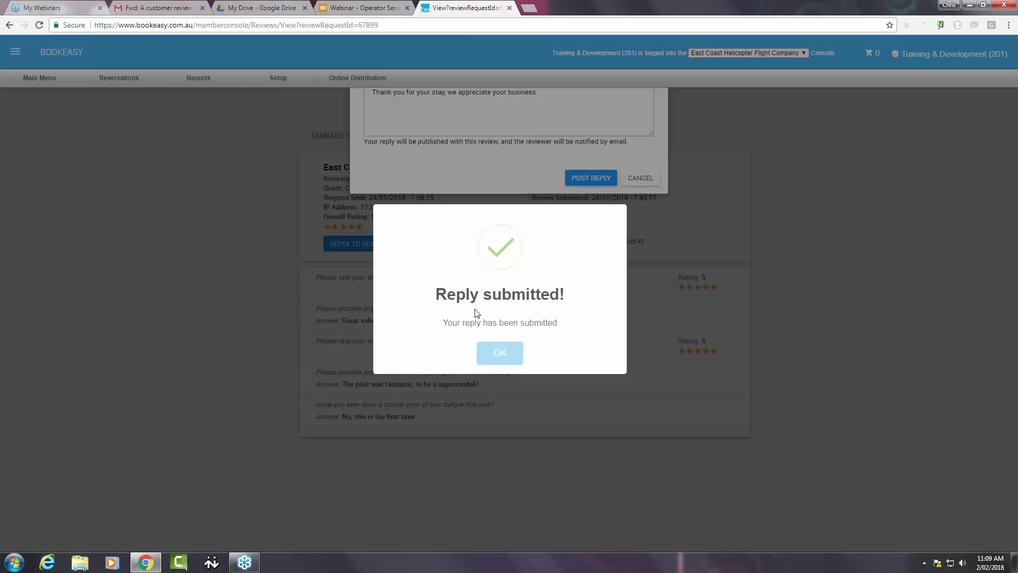
pyautogui.click(499, 357)
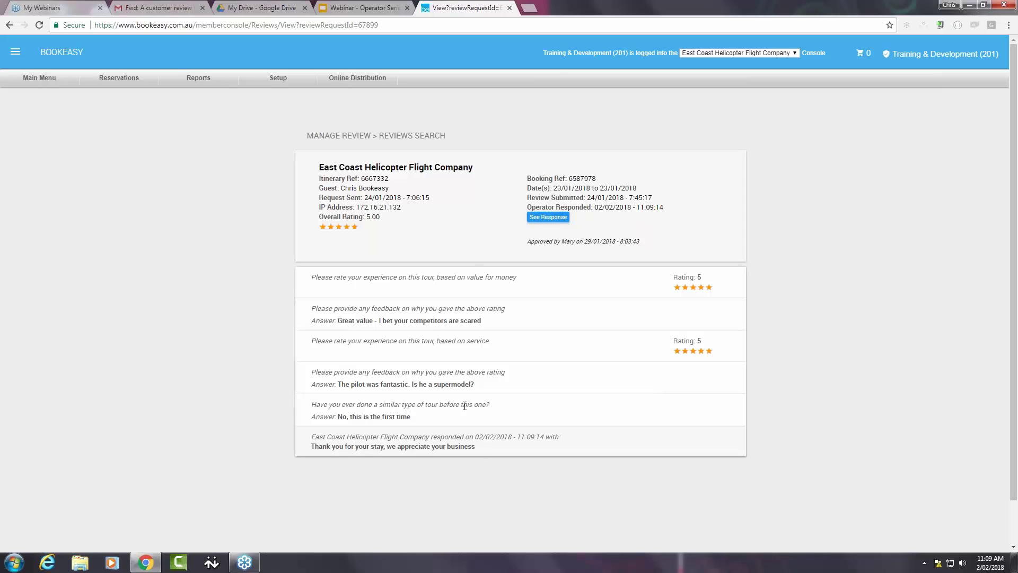
pyautogui.click(535, 223)
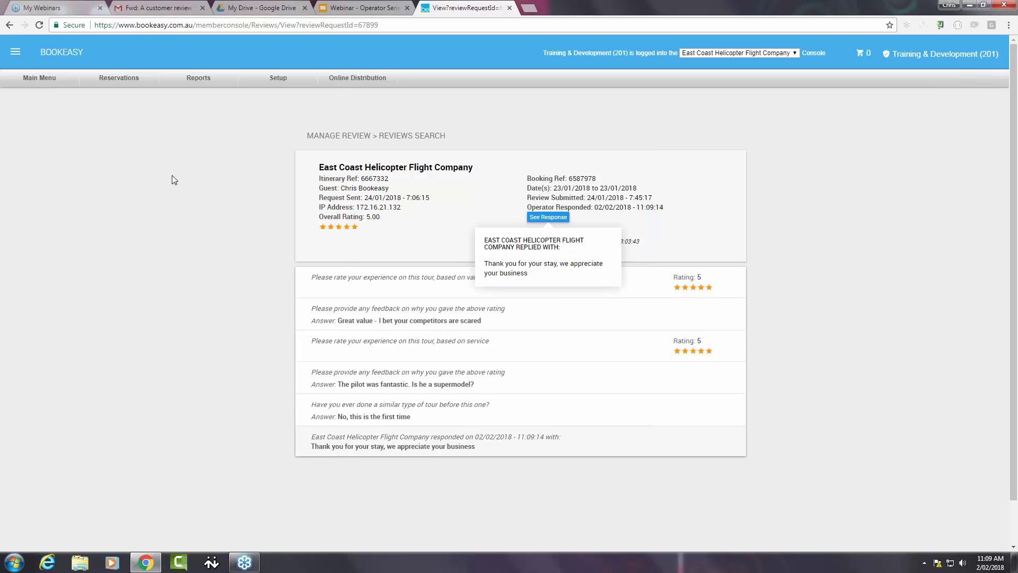
pyautogui.click(9, 25)
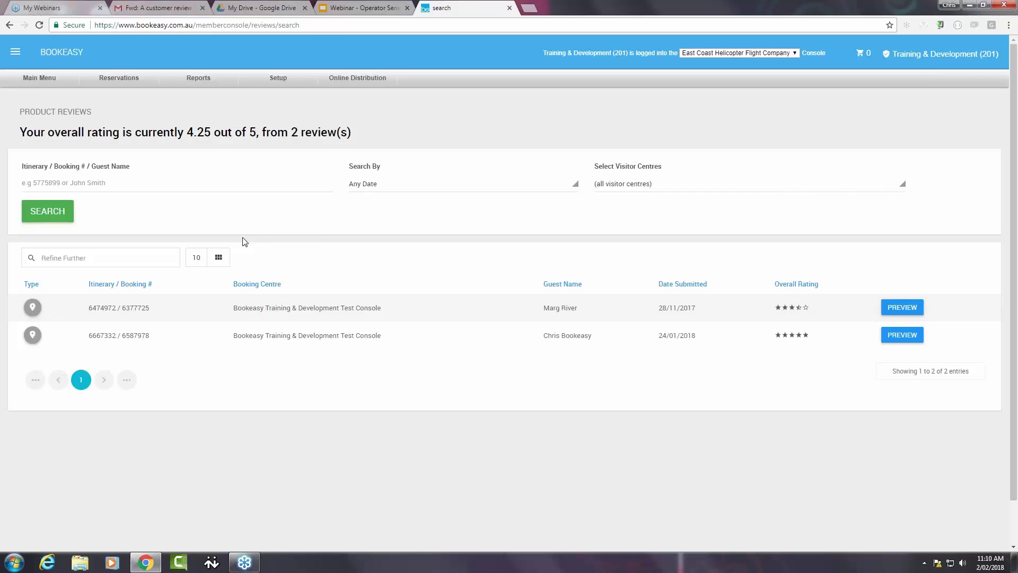
pyautogui.click(912, 314)
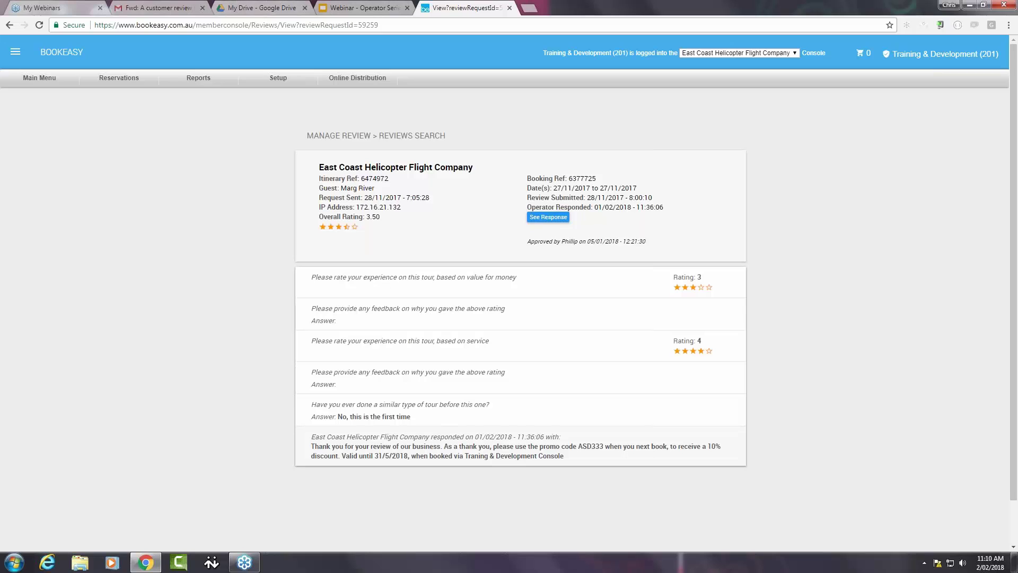
pyautogui.click(160, 9)
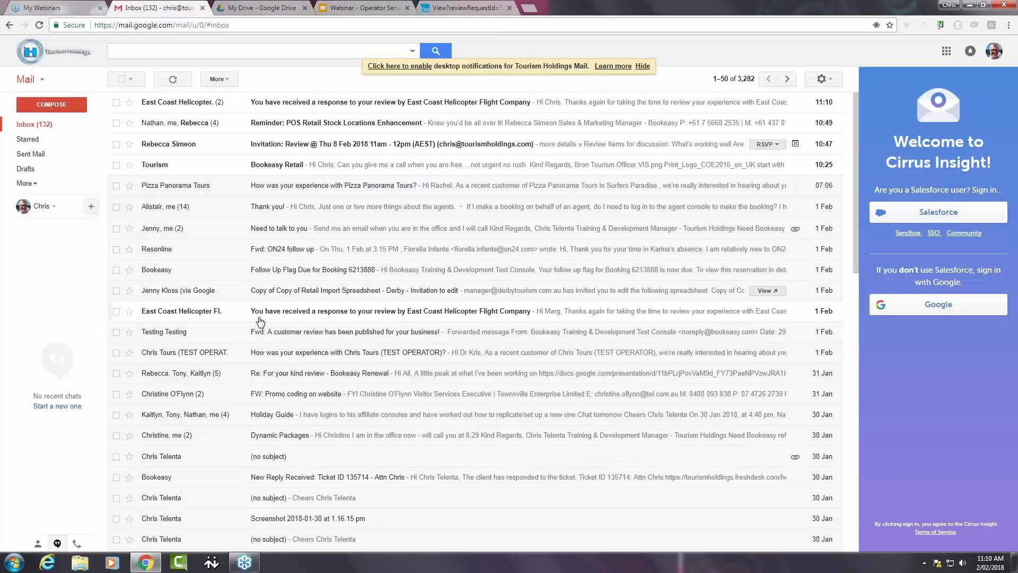
# - Open the 'You have received a response to your review' email showing the ASD333 10% promo reply
pyautogui.click(392, 317)
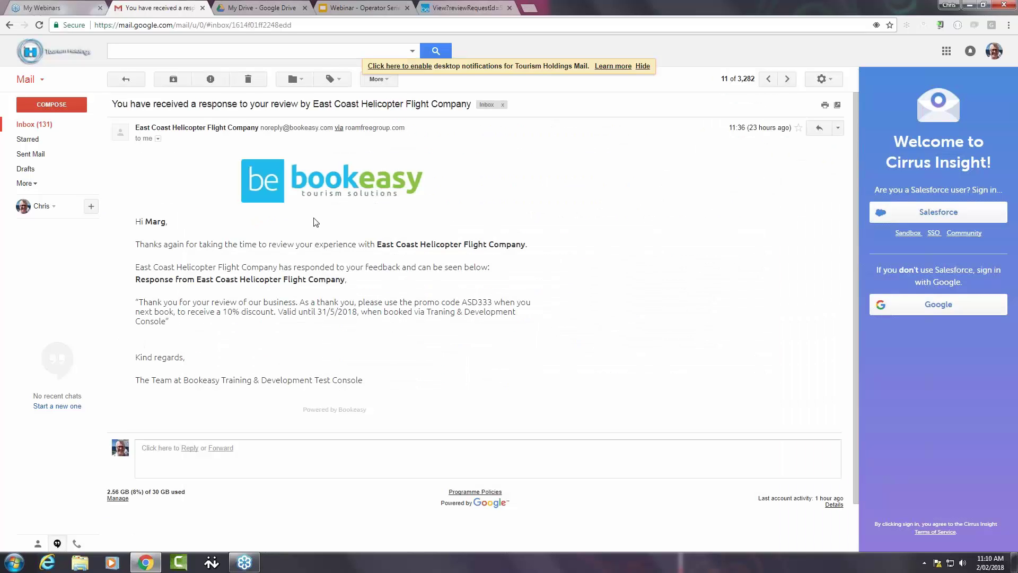